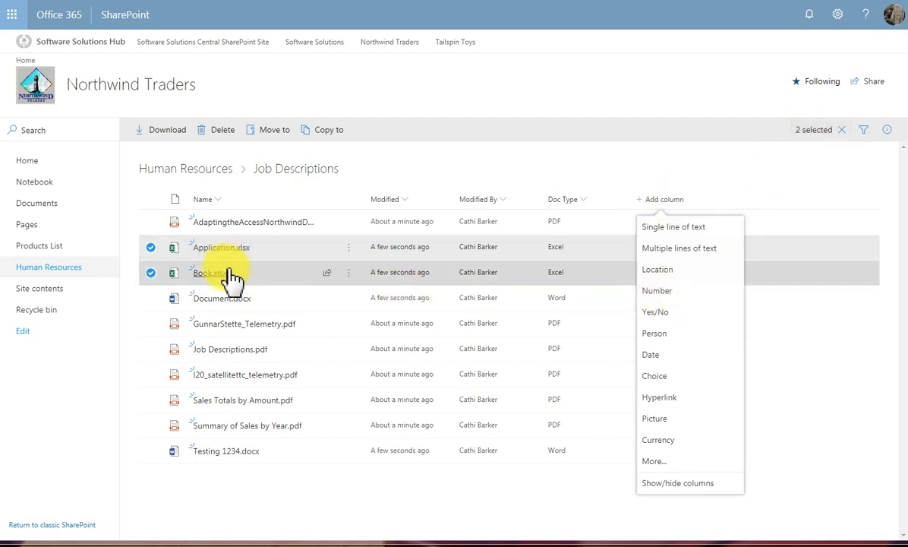
- Clear the file selection in the Job Descriptions folder and save the current view under the name All Documents
{"action": "left_click", "coordinate": [845, 130]}
{"action": "left_click", "coordinate": [845, 130]}
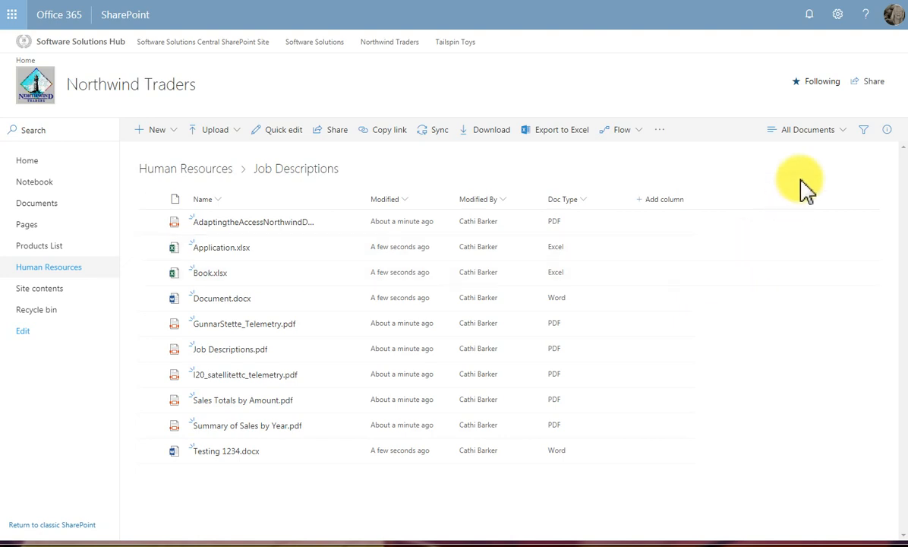
{"action": "left_click", "coordinate": [826, 132]}
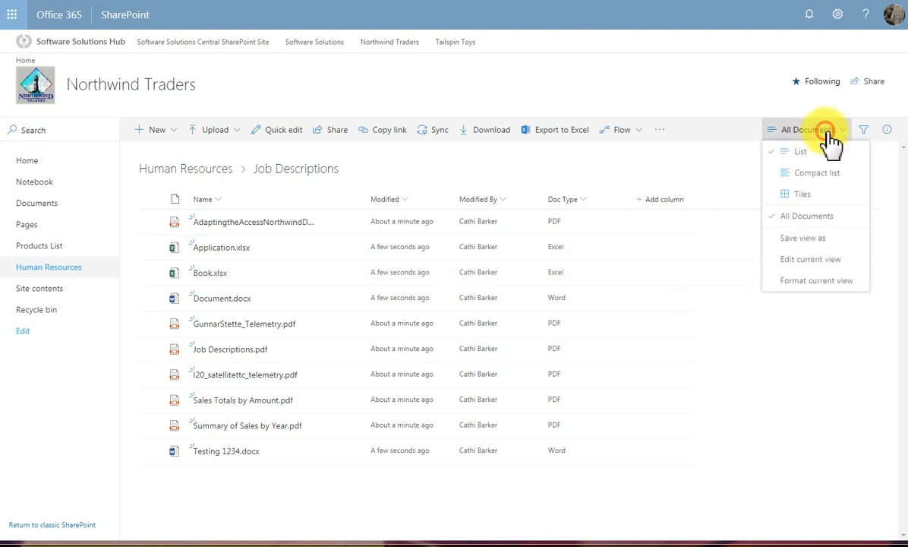
{"action": "left_click", "coordinate": [809, 240]}
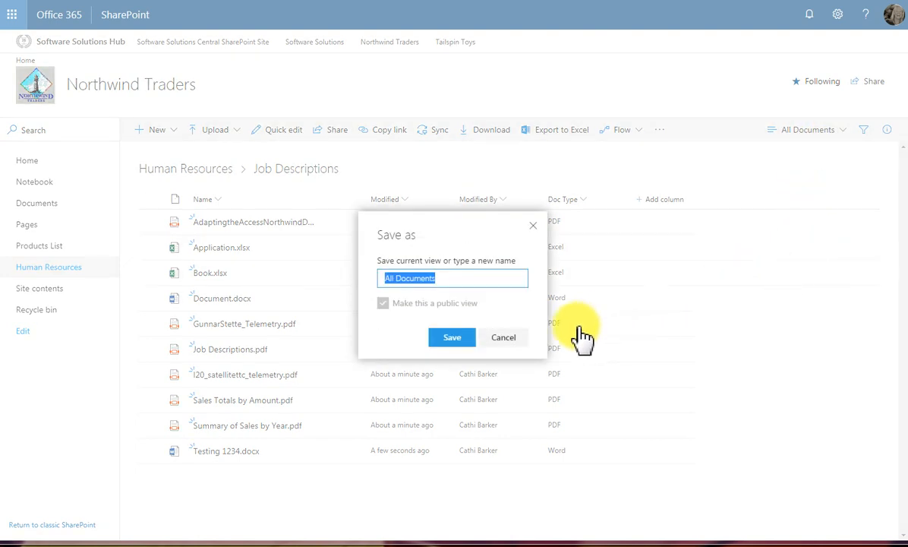
{"action": "left_click", "coordinate": [456, 338]}
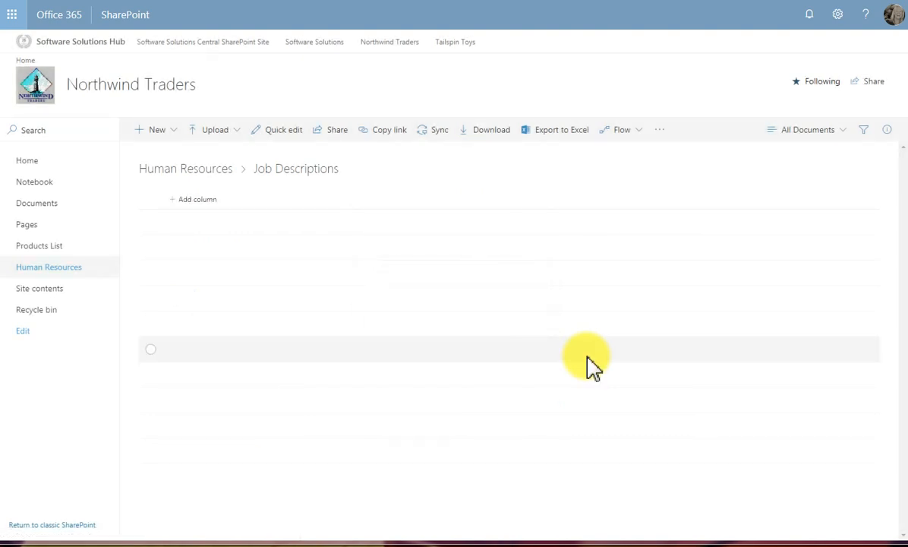
- Start a new Number column named "% Compl" with the description "Indicate how complete the final document is"
{"action": "left_click", "coordinate": [662, 200]}
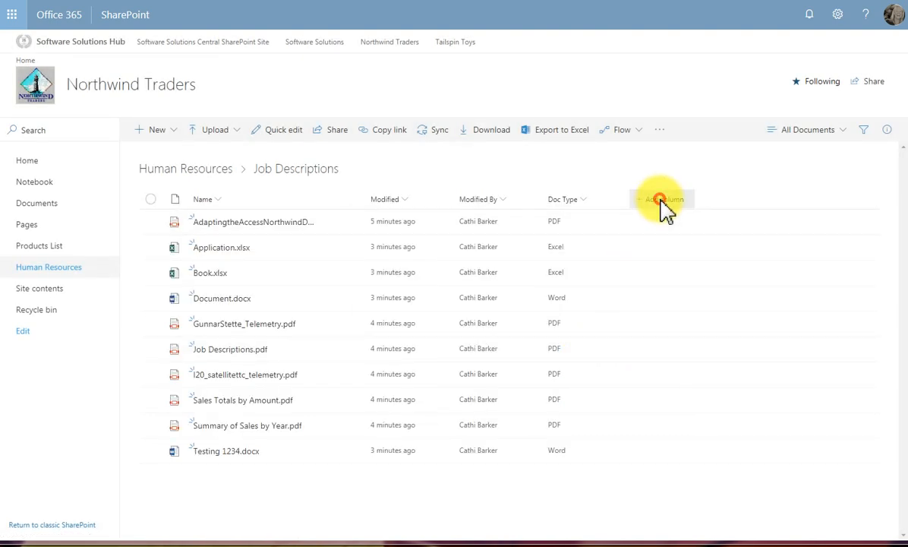
{"action": "left_click", "coordinate": [665, 293]}
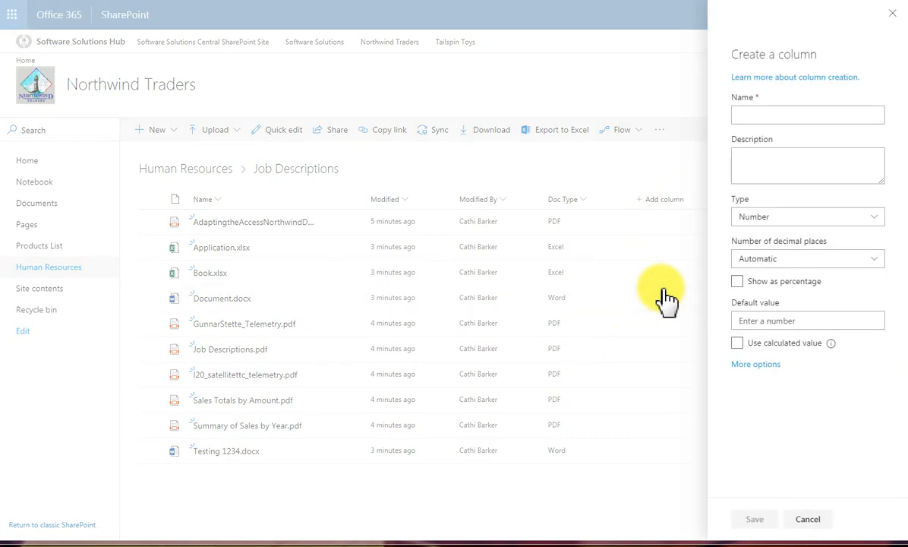
{"action": "left_click", "coordinate": [777, 117]}
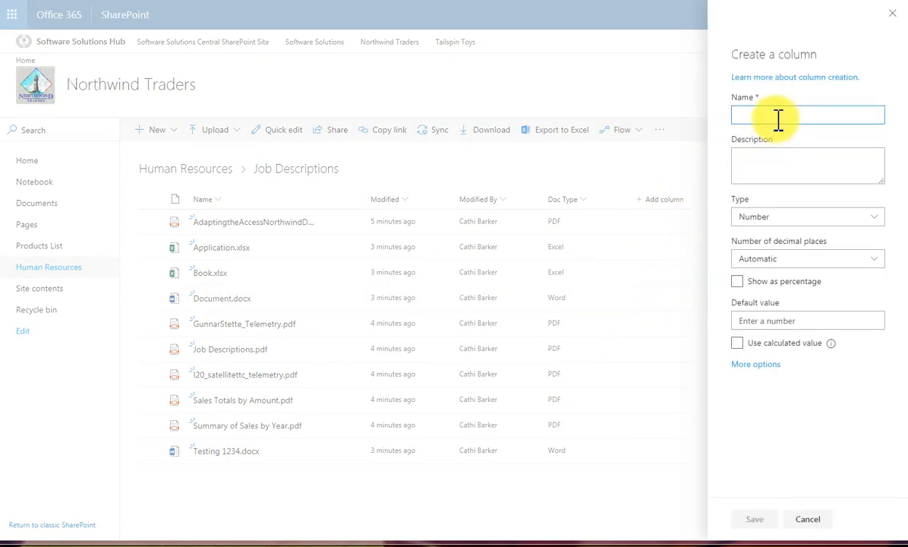
{"action": "type", "text": "% Compl"}
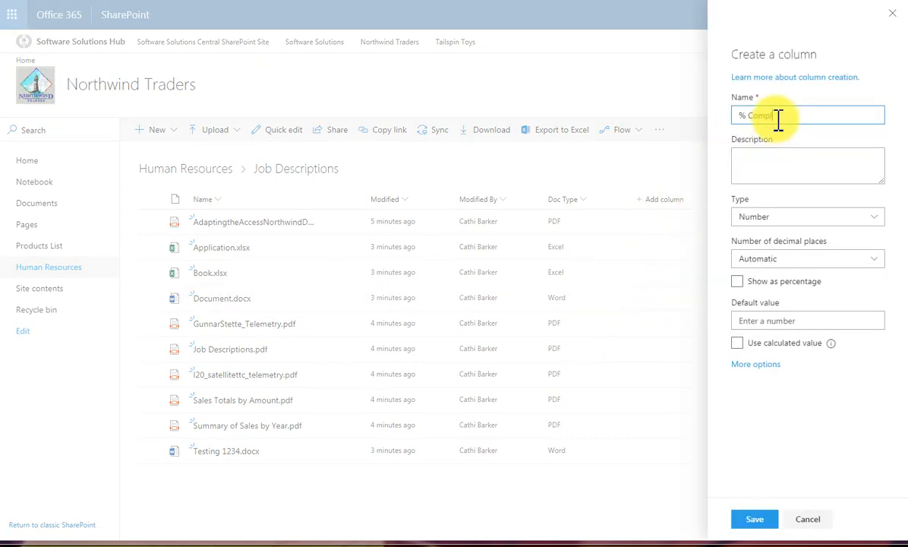
{"action": "left_click", "coordinate": [762, 161]}
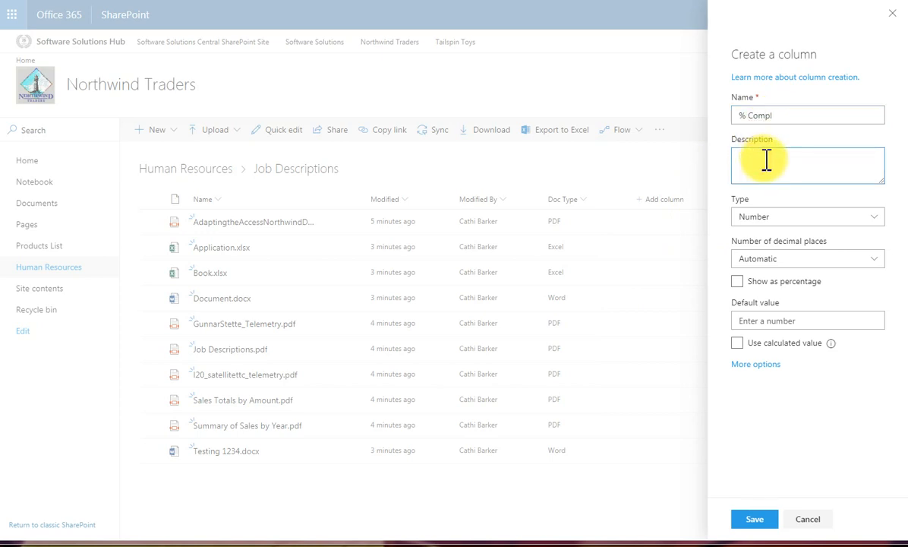
{"action": "type", "text": "Indicate how complete the final document is"}
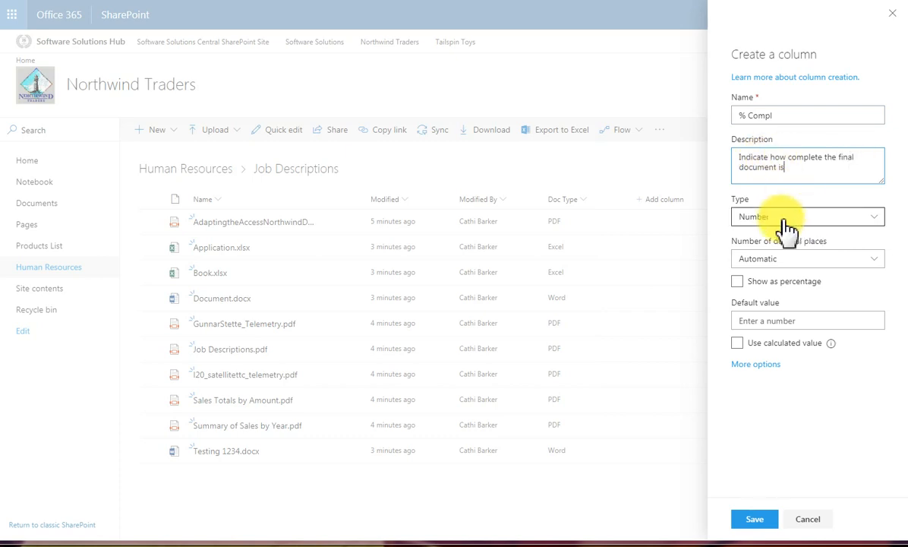
- Set the new column to 0 decimal places, shown as a percentage, with a default value of 0
{"action": "left_click", "coordinate": [877, 258]}
{"action": "left_click", "coordinate": [775, 300]}
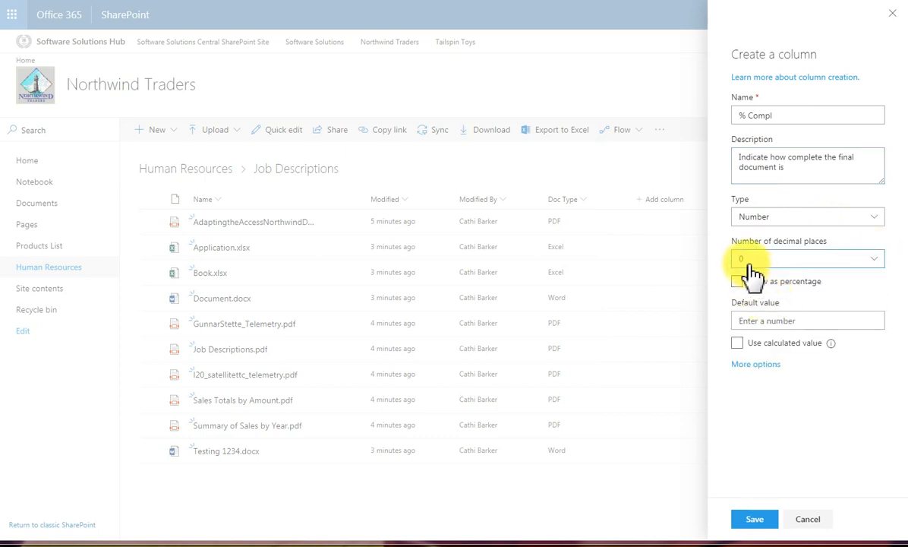
{"action": "left_click", "coordinate": [737, 281]}
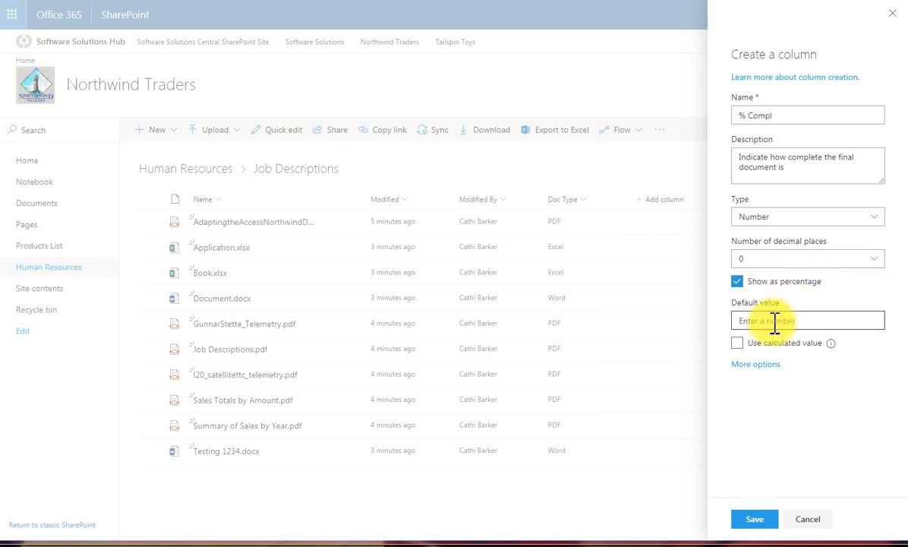
{"action": "left_click", "coordinate": [809, 321]}
{"action": "type", "text": "0"}
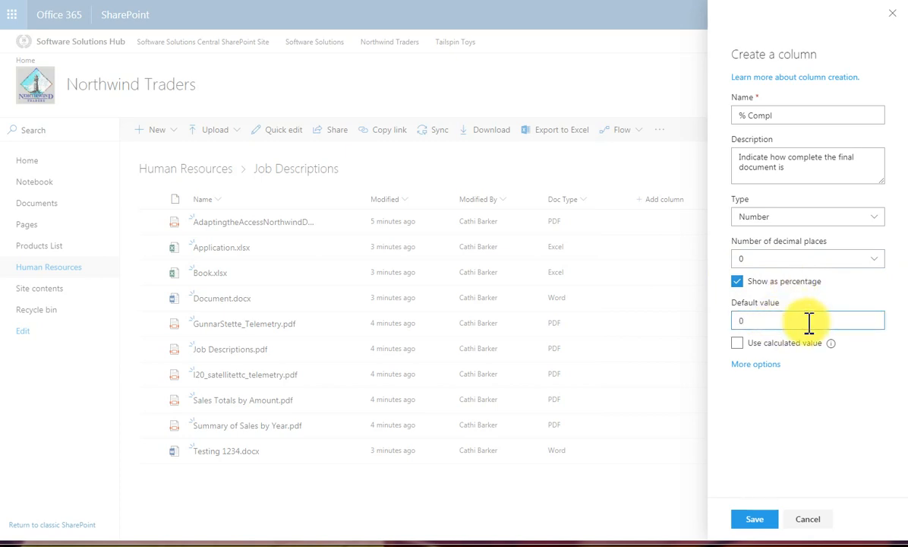
- Limit the new column's allowed values to a minimum of 0 and a maximum of 100
{"action": "left_click", "coordinate": [763, 363]}
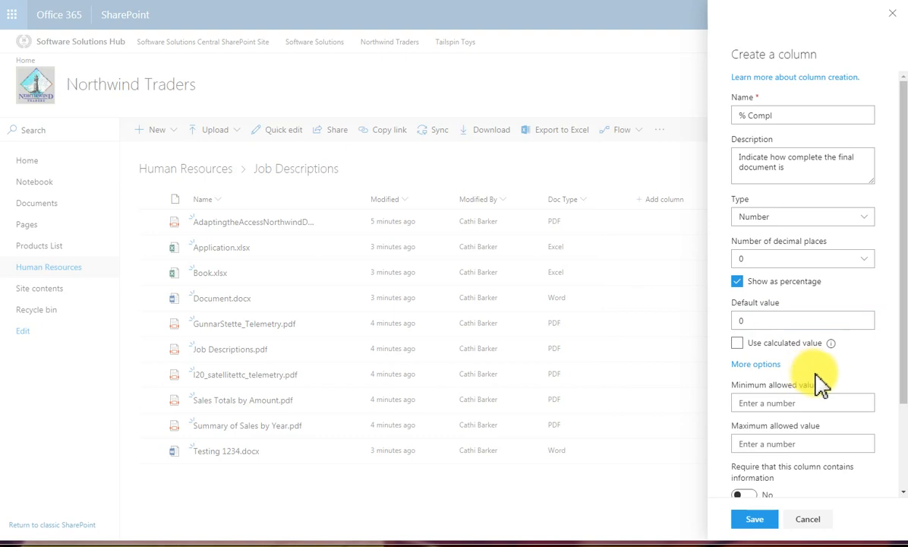
{"action": "left_click", "coordinate": [782, 403]}
{"action": "type", "text": "0"}
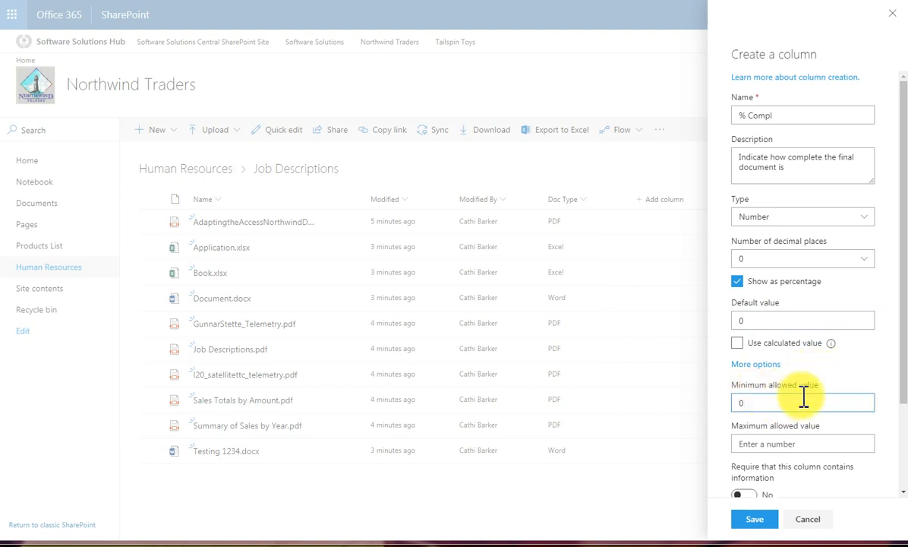
{"action": "left_click", "coordinate": [757, 443]}
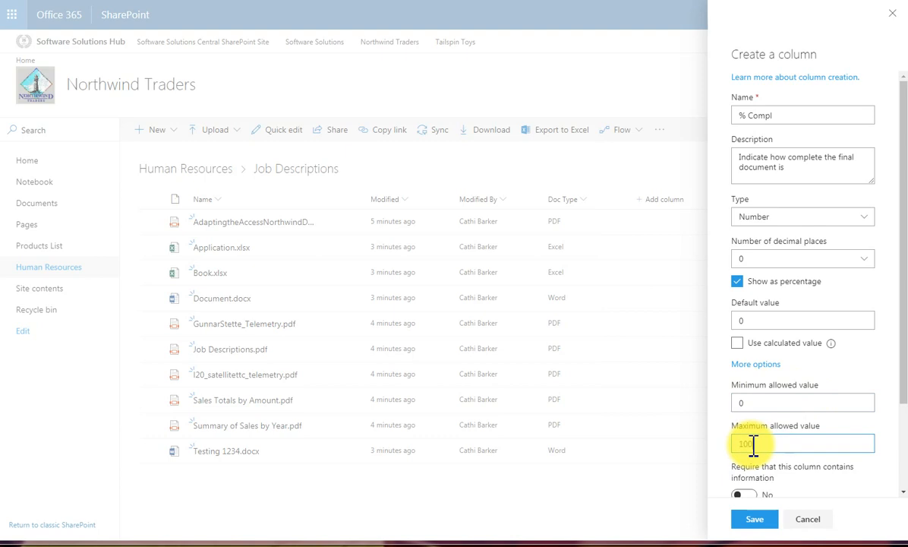
{"action": "type", "text": "100"}
- Require that the % Compl column contains information and save the column
{"action": "scroll", "coordinate": [896, 410], "scroll_direction": "down", "scroll_amount": 3}
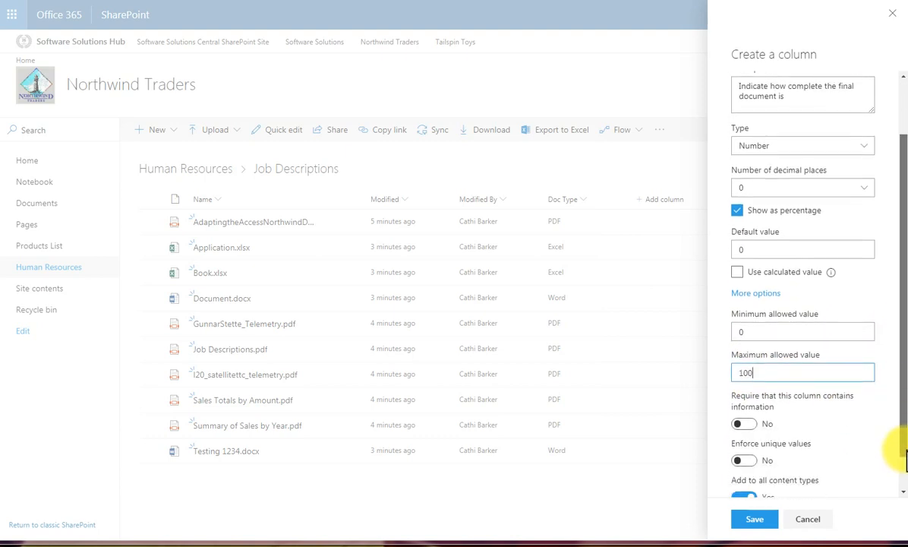
{"action": "left_click", "coordinate": [746, 385]}
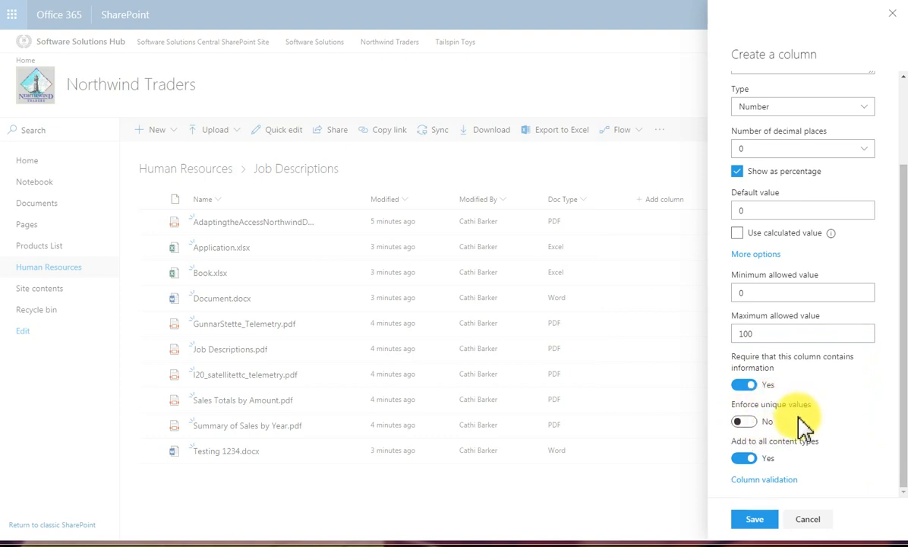
{"action": "left_click", "coordinate": [754, 520]}
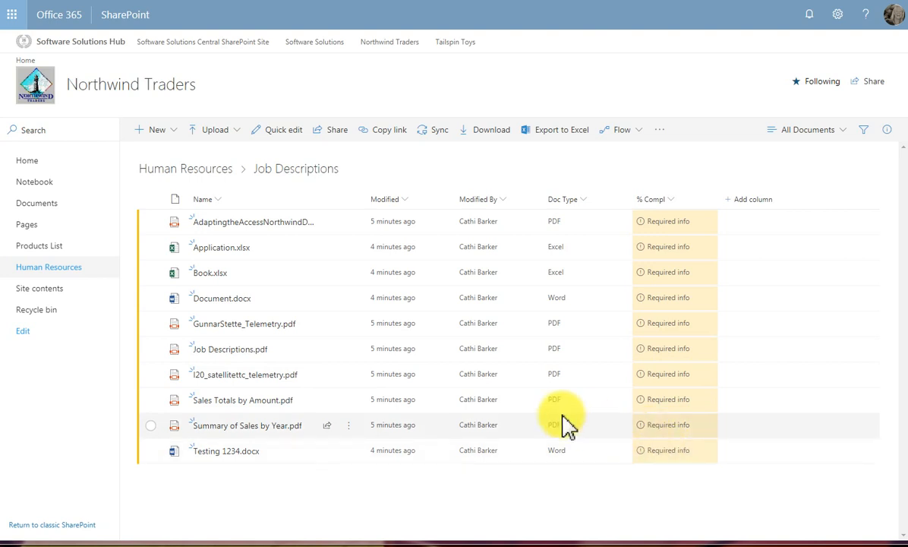
- Bulk edit all files in the folder to set % Compl to 100, save, and clear the selection
{"action": "left_click", "coordinate": [152, 199]}
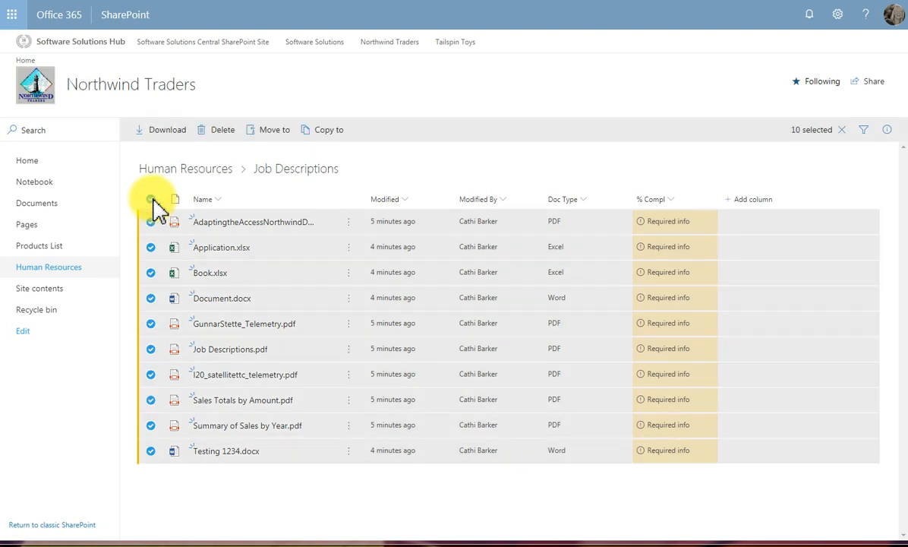
{"action": "left_click", "coordinate": [887, 130]}
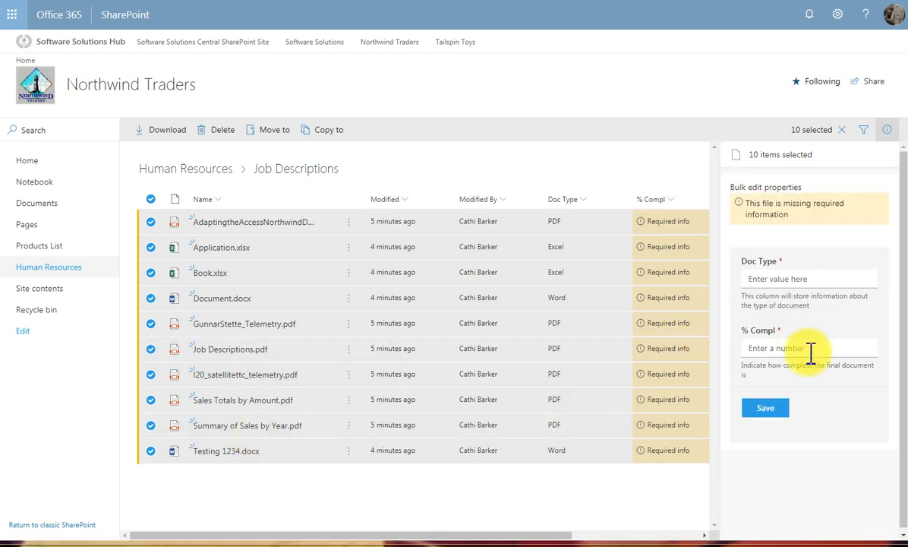
{"action": "left_click", "coordinate": [806, 350]}
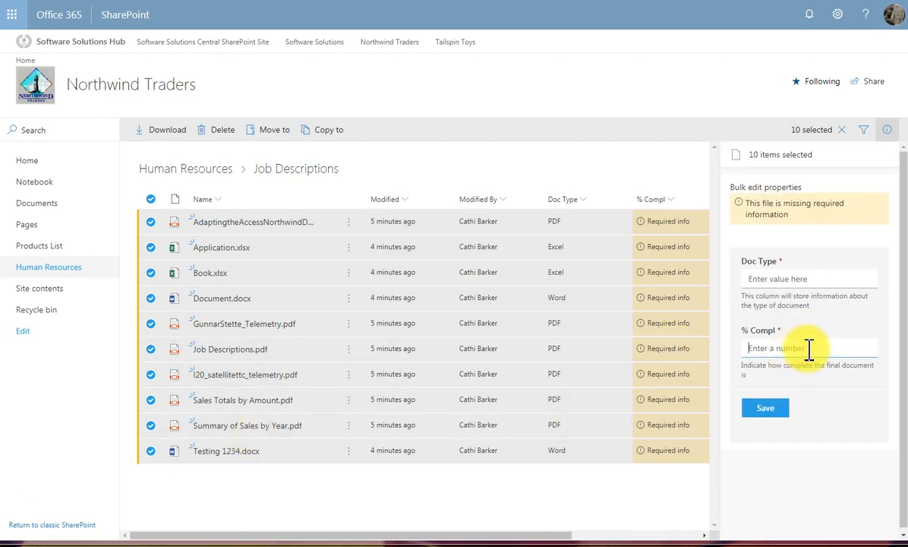
{"action": "type", "text": "100"}
{"action": "left_click", "coordinate": [765, 408]}
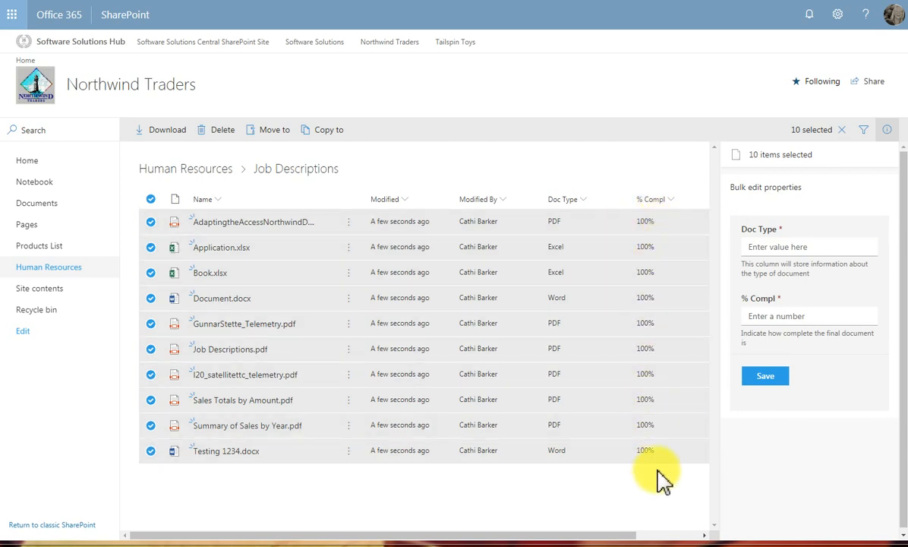
{"action": "left_click", "coordinate": [886, 131]}
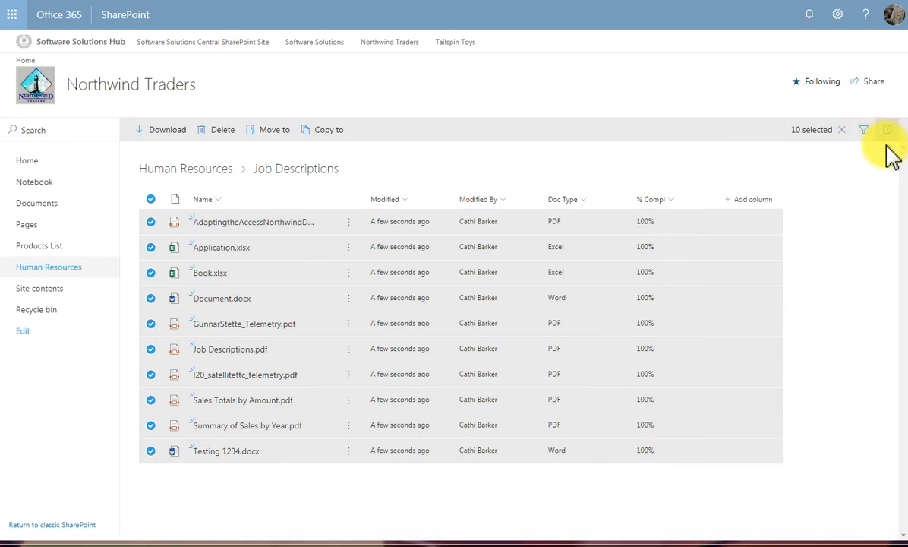
{"action": "left_click", "coordinate": [820, 137]}
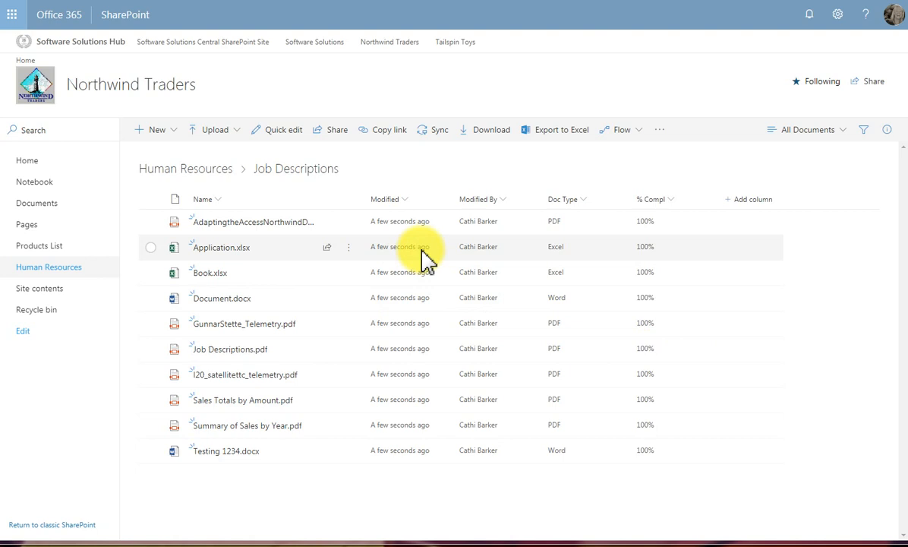
- Set the % Compl property of Application.xlsx to 50 and close its details
{"action": "left_click", "coordinate": [151, 248]}
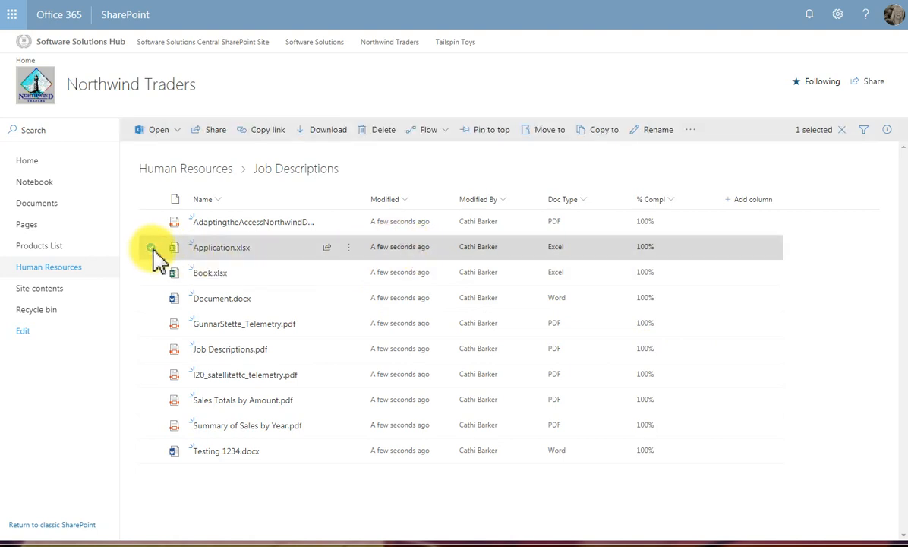
{"action": "left_click", "coordinate": [887, 131]}
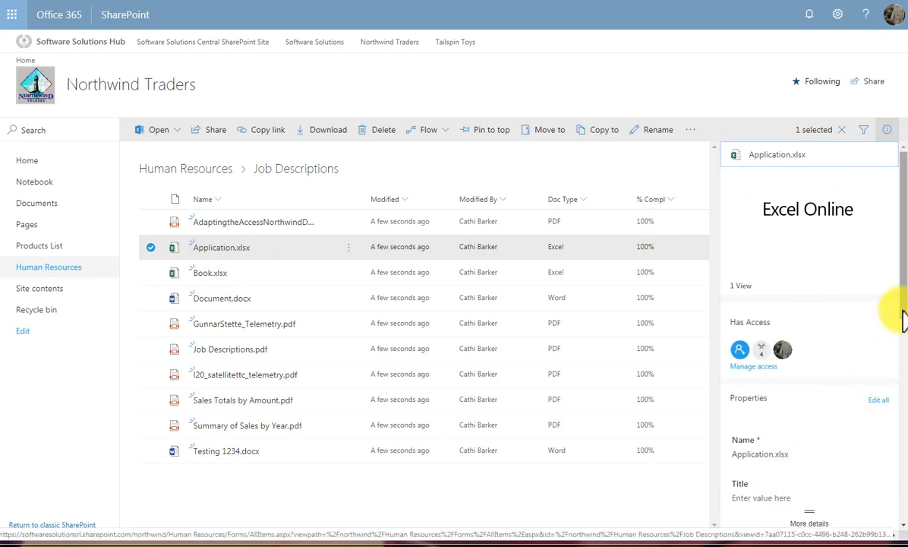
{"action": "scroll", "coordinate": [900, 334], "scroll_direction": "down", "scroll_amount": 3}
{"action": "left_click", "coordinate": [749, 394]}
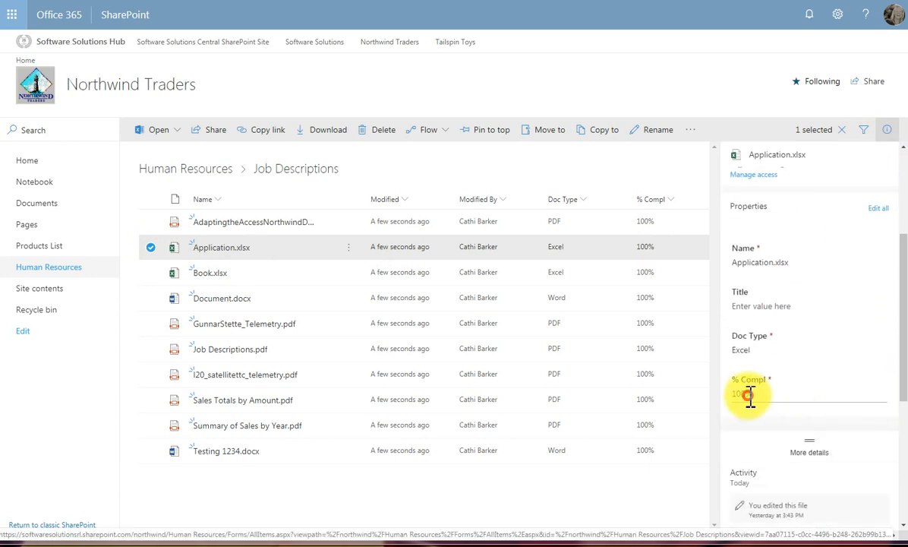
{"action": "type", "text": "50"}
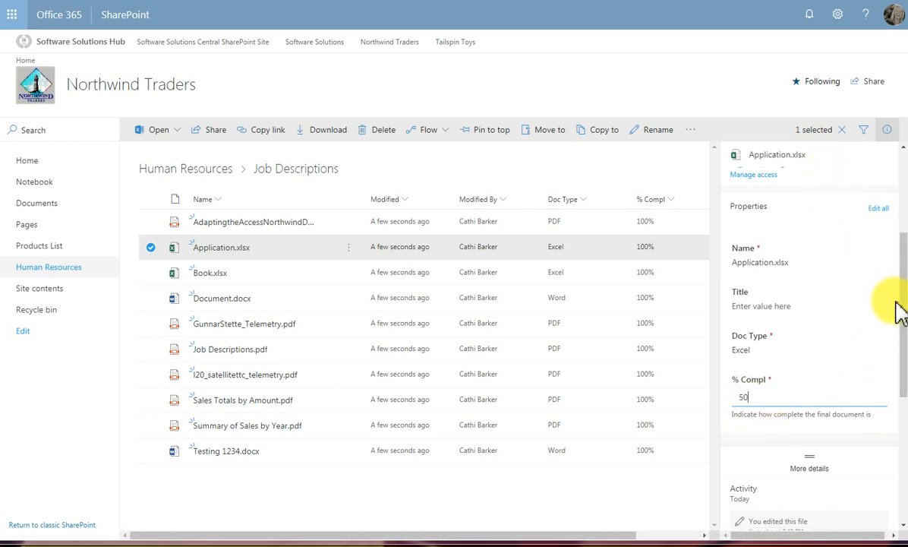
{"action": "key", "text": "Return"}
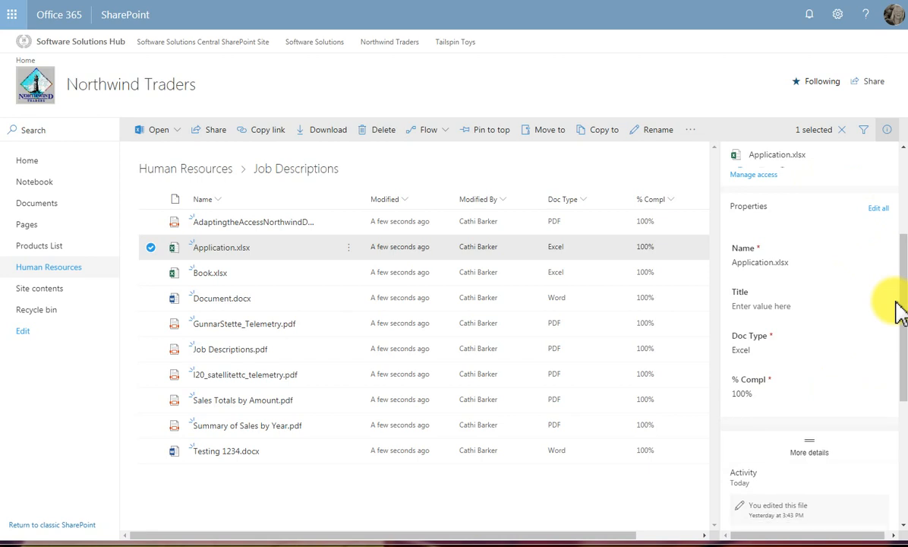
{"action": "left_click", "coordinate": [887, 130]}
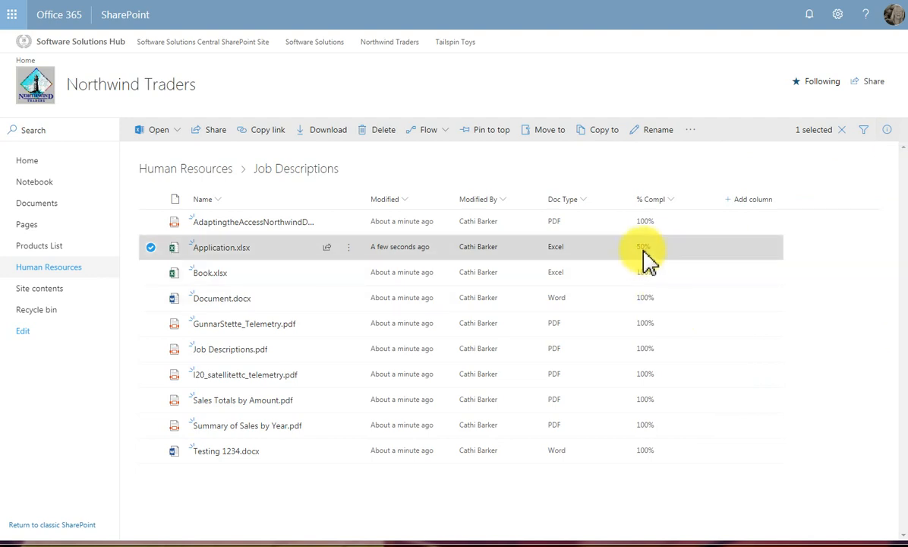